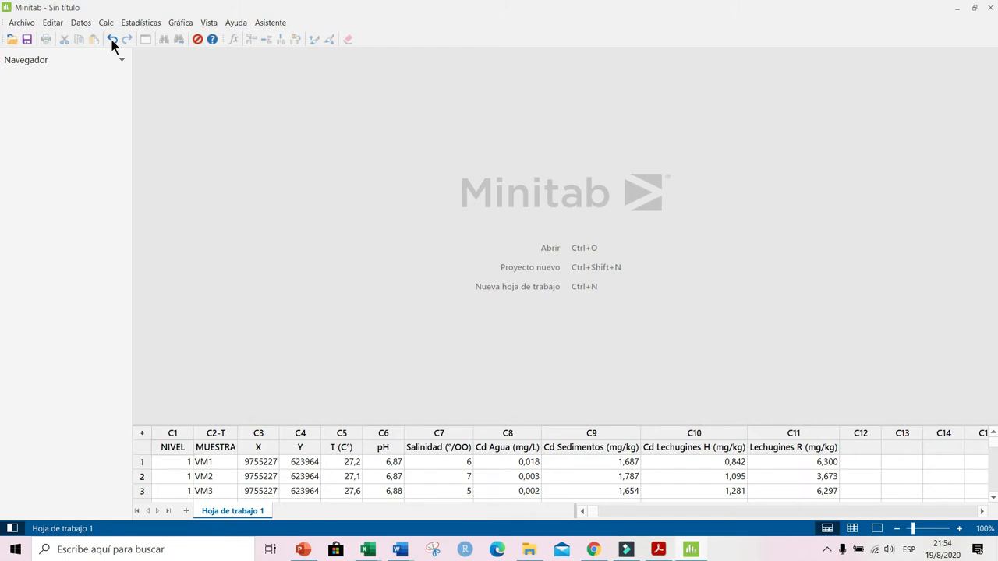
# Step: Create a scatterplot with regression using Salinidad (°/OO) as the Y variable and Cd Sedimentos (mg/kg) as the X variable
pyautogui.click(183, 24)
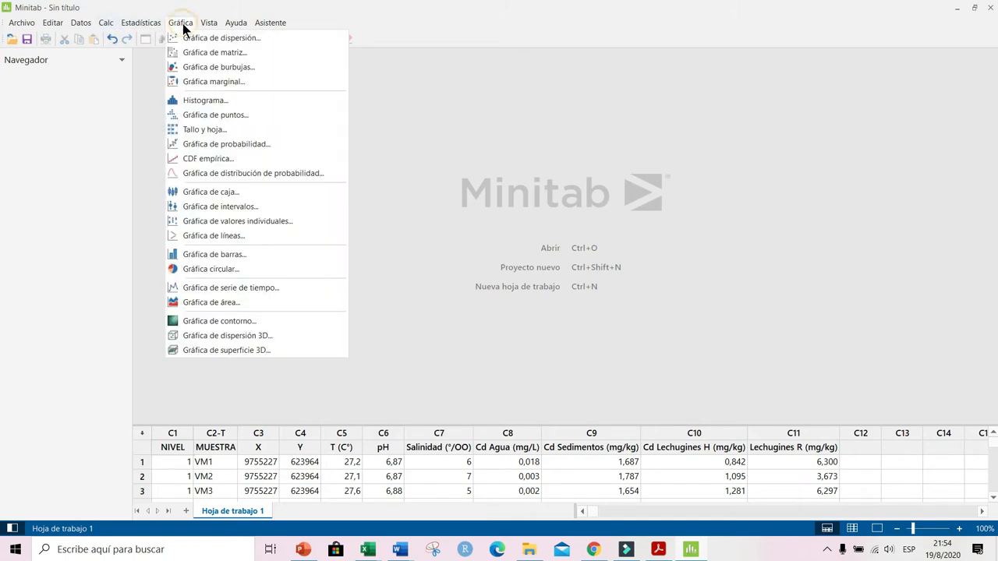
pyautogui.click(207, 38)
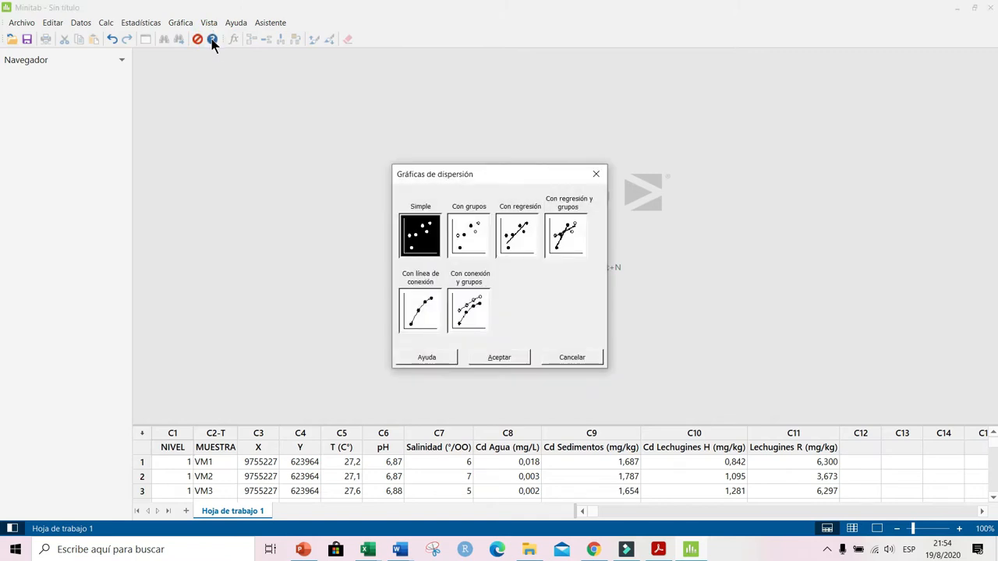
pyautogui.doubleClick(521, 245)
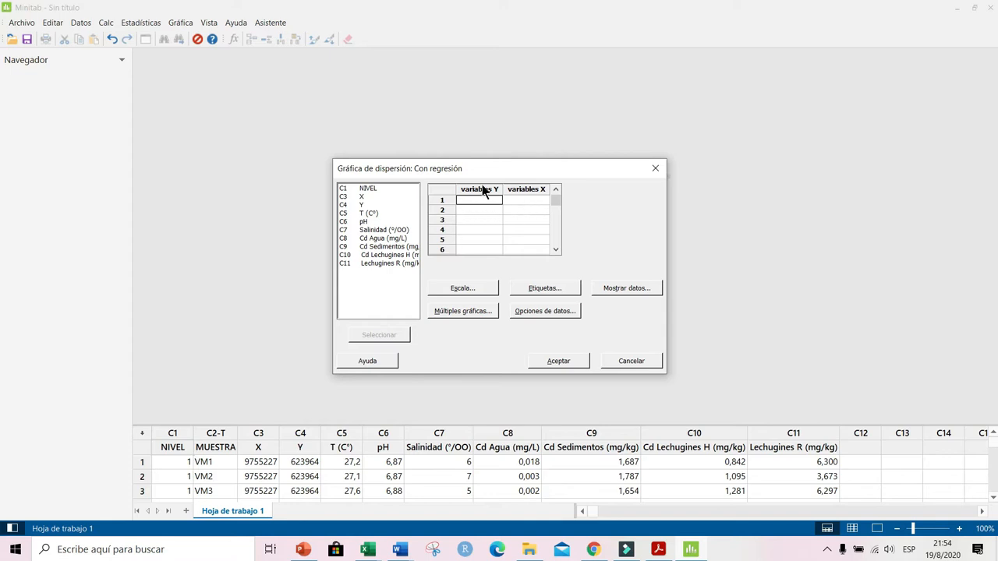
pyautogui.doubleClick(392, 230)
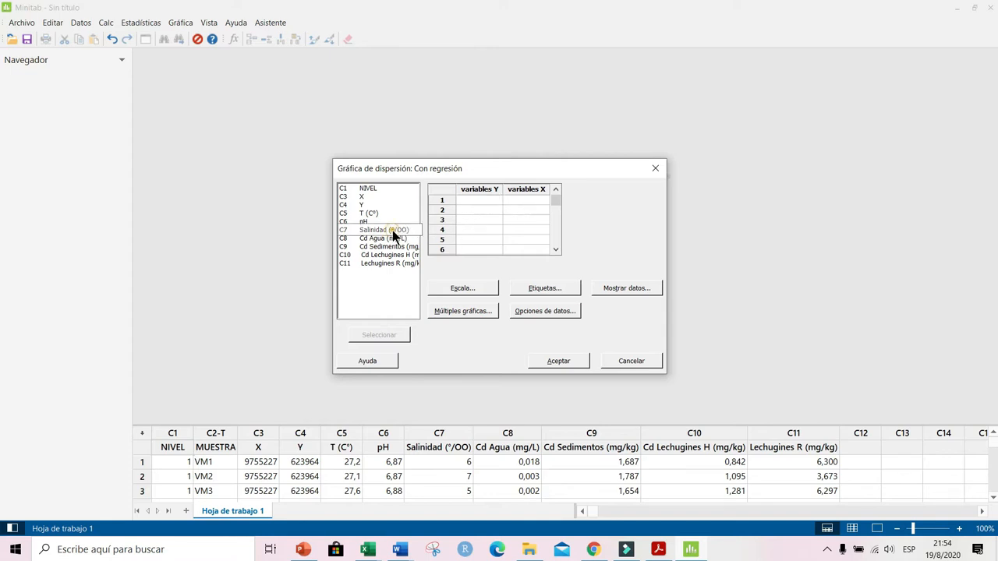
pyautogui.click(524, 202)
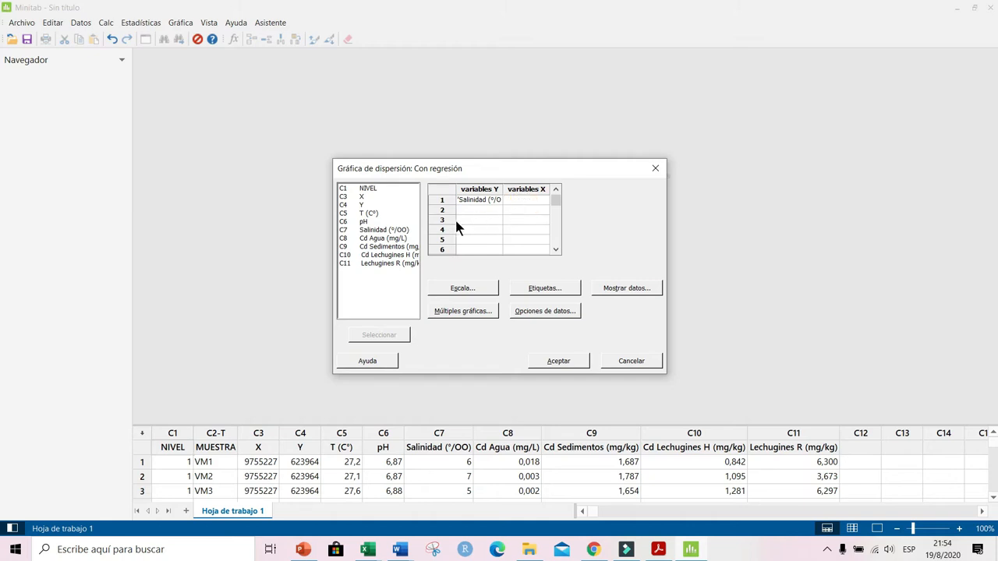
pyautogui.doubleClick(393, 247)
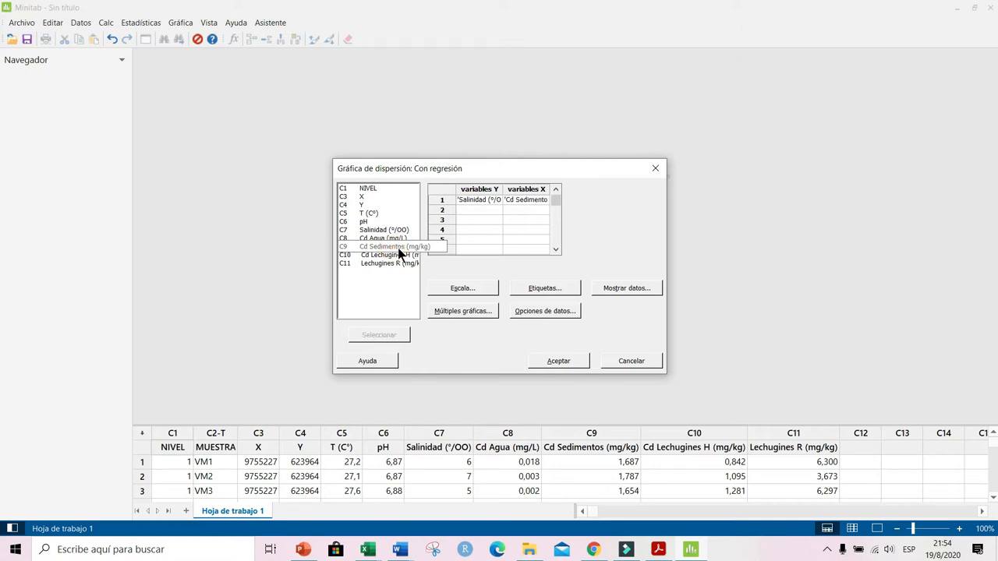
pyautogui.click(568, 362)
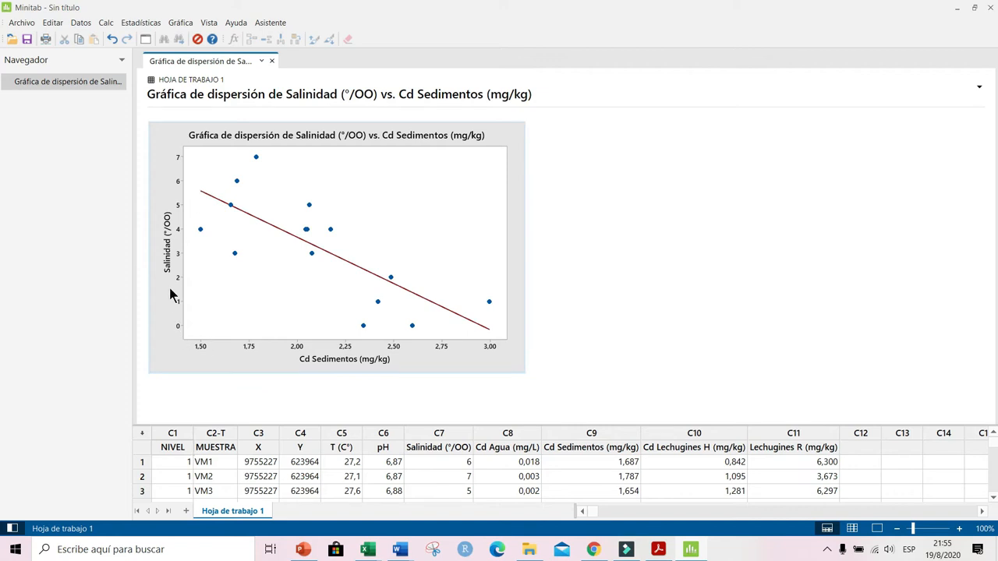
pyautogui.moveTo(207, 199)
pyautogui.moveTo(311, 250)
pyautogui.click(288, 240)
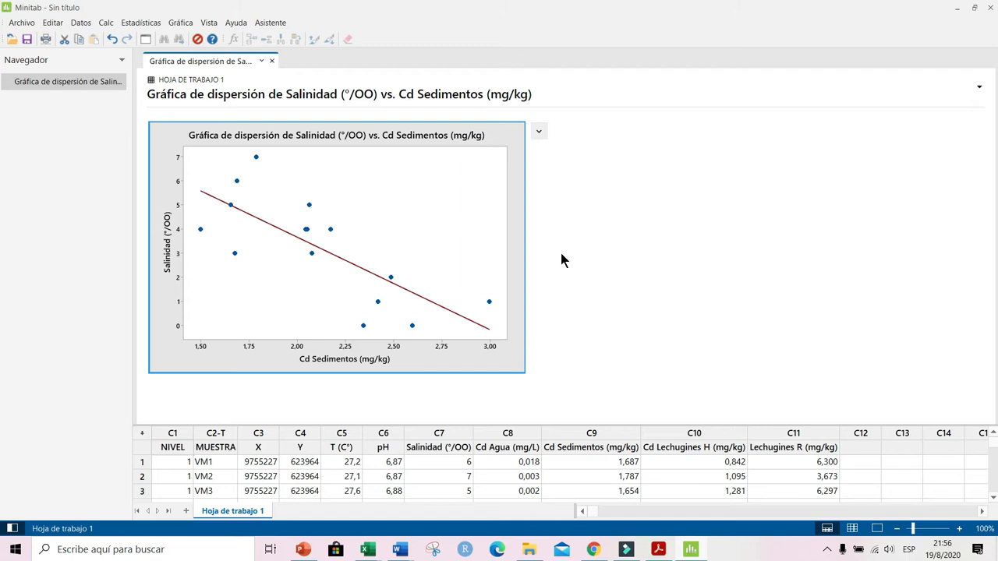
# Step: Run an Anderson-Darling normality test on Salinidad (°/OO) without percentile lines
pyautogui.click(142, 24)
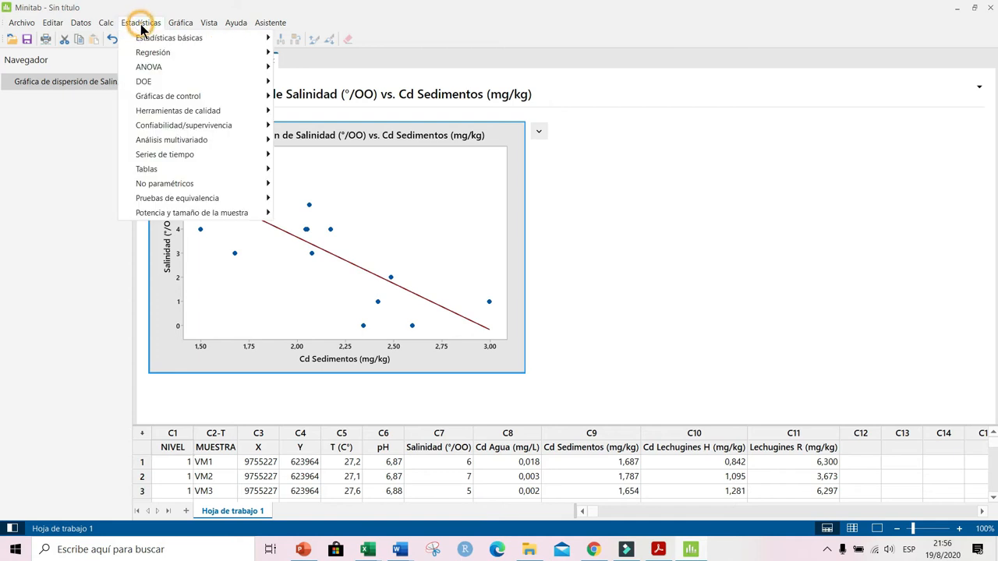
pyautogui.moveTo(156, 41)
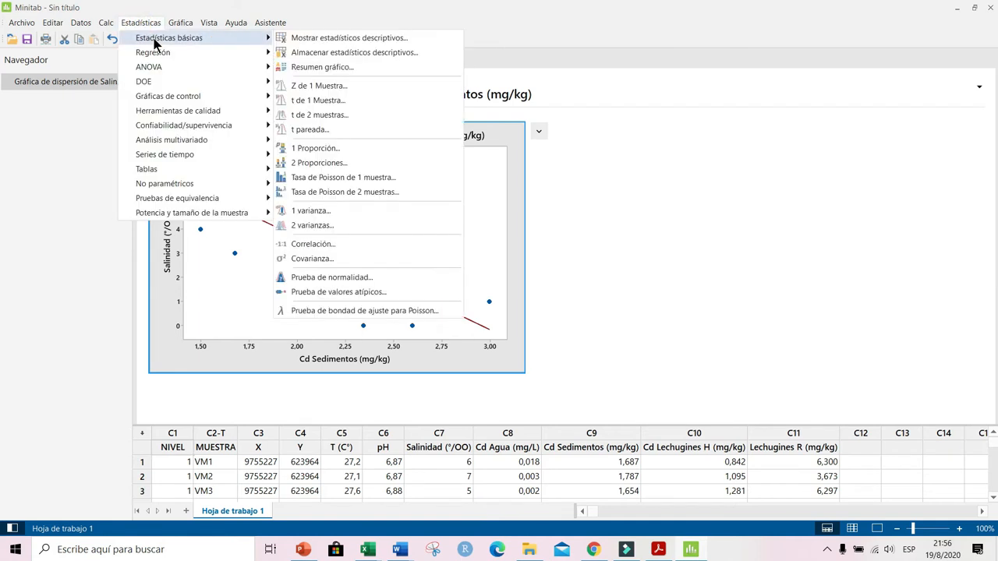
pyautogui.click(346, 278)
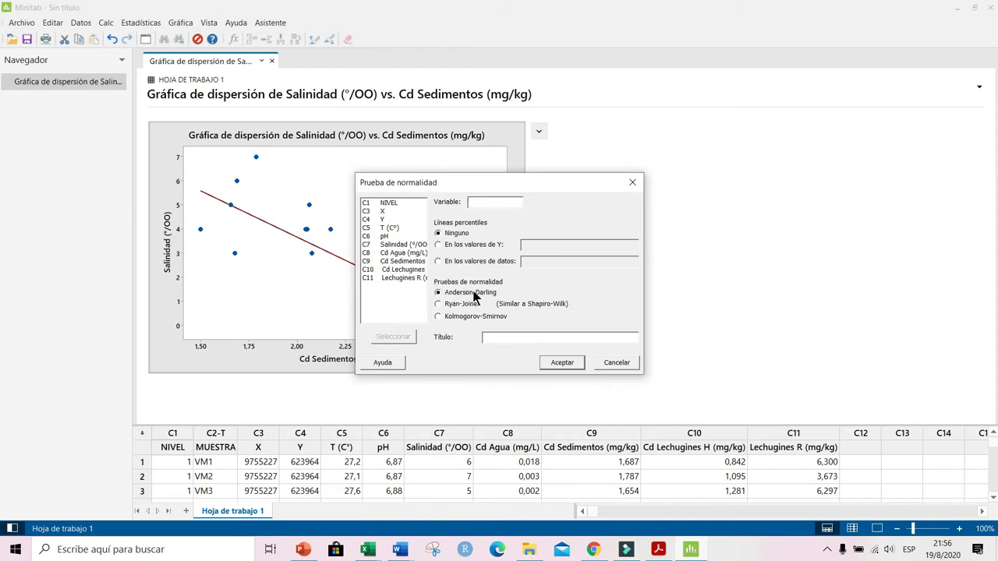
pyautogui.doubleClick(413, 242)
pyautogui.click(561, 362)
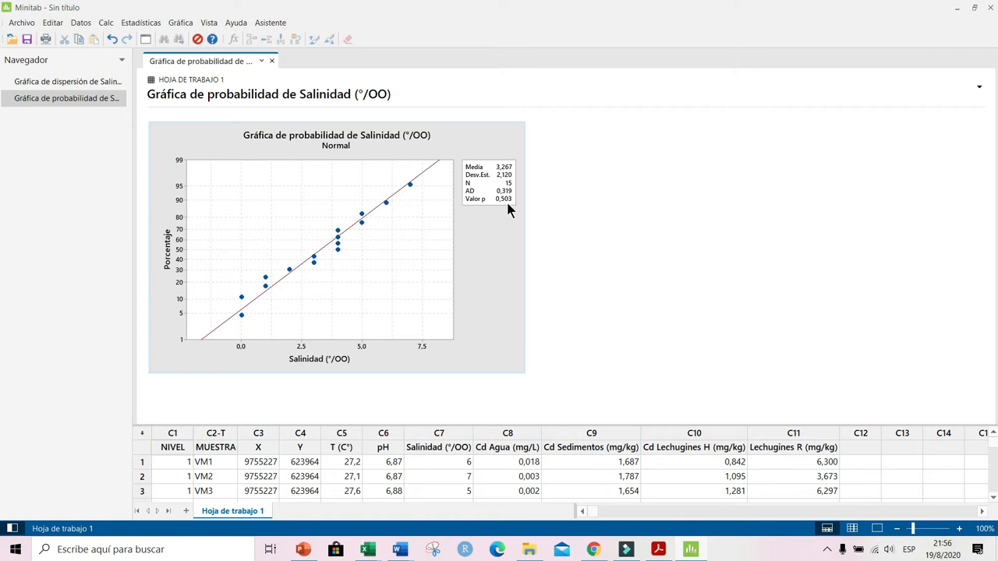
# Step: Run an Anderson-Darling normality test on Cd Sedimentos (mg/kg) without percentile lines
pyautogui.click(145, 24)
pyautogui.moveTo(191, 37)
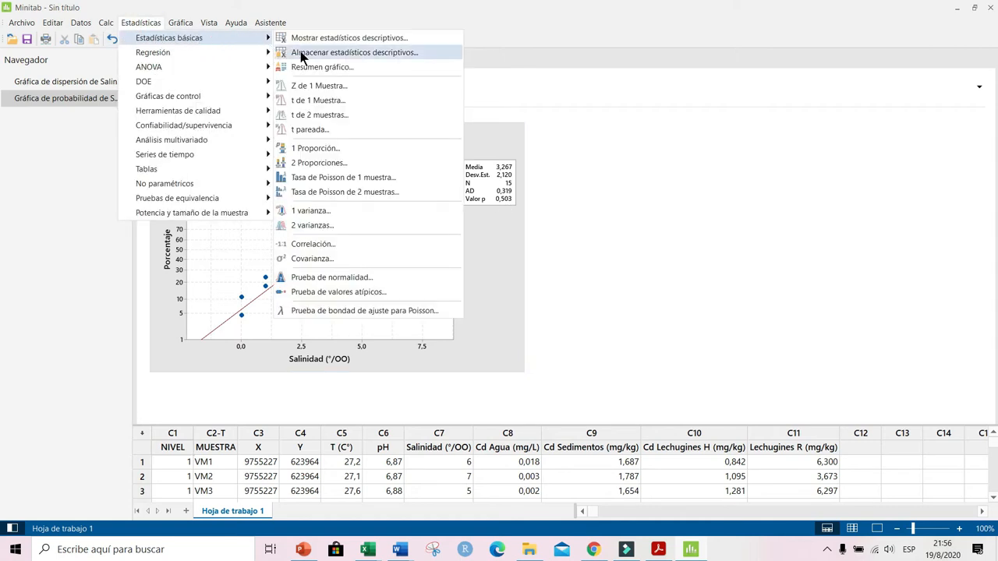
pyautogui.click(359, 277)
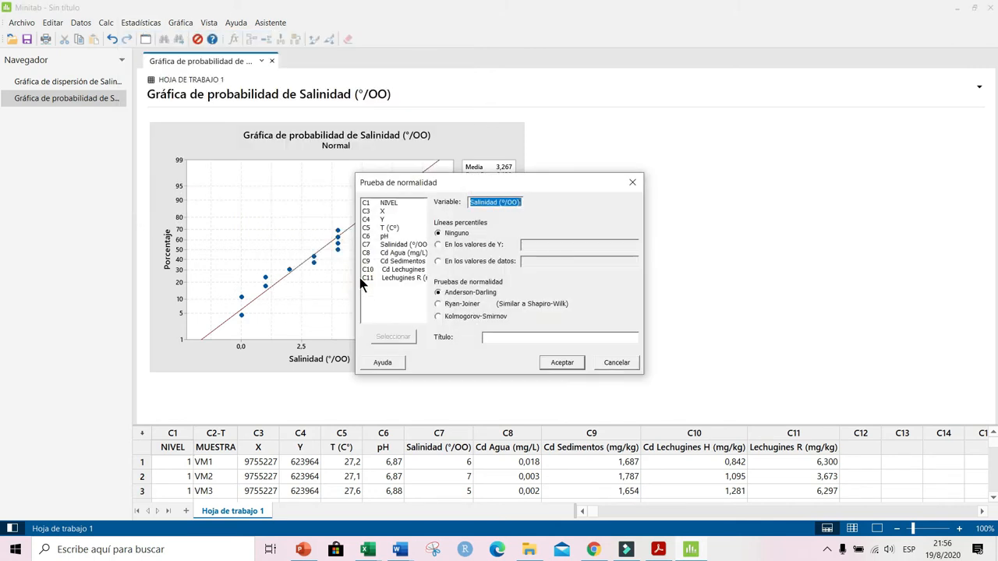
pyautogui.doubleClick(400, 261)
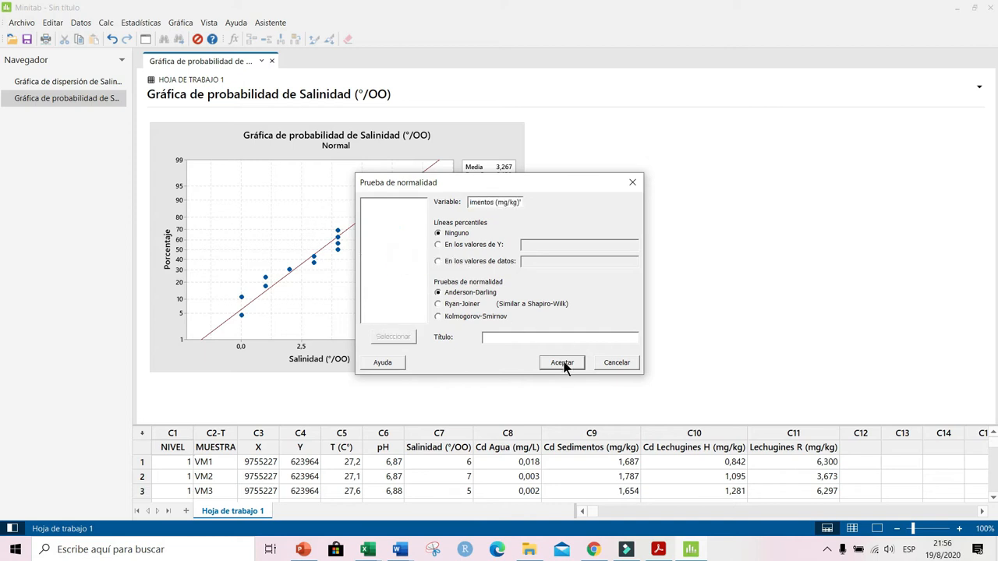
pyautogui.click(562, 363)
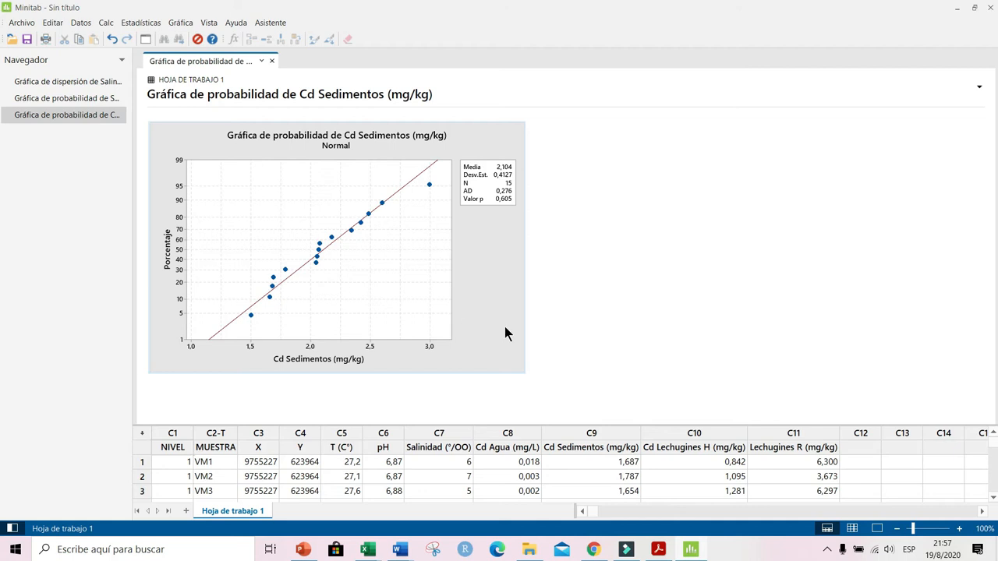
# Step: Set up a Correlation analysis with Salinidad (°/OO) and Cd Sedimentos (mg/kg) as its variables
pyautogui.click(139, 24)
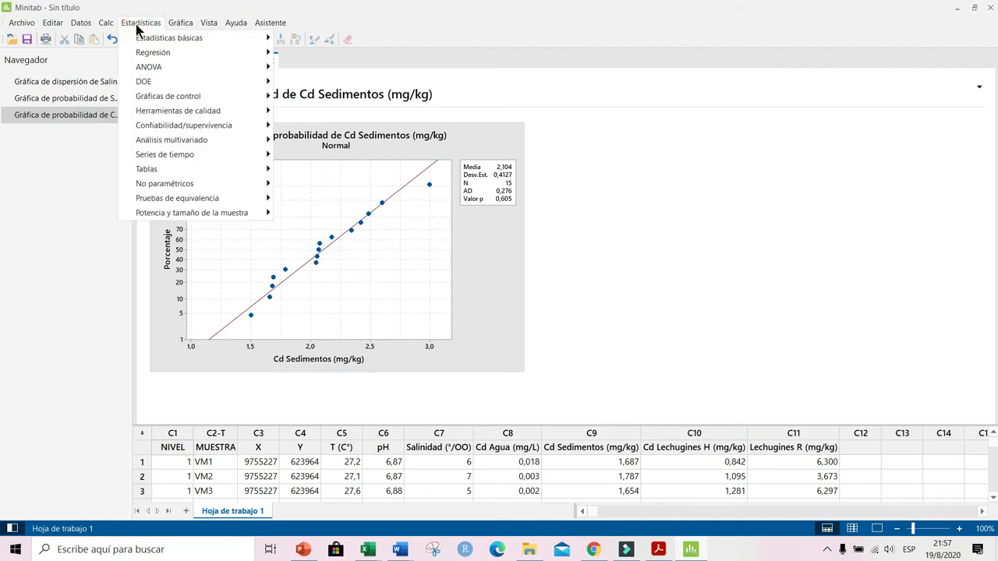
pyautogui.moveTo(169, 42)
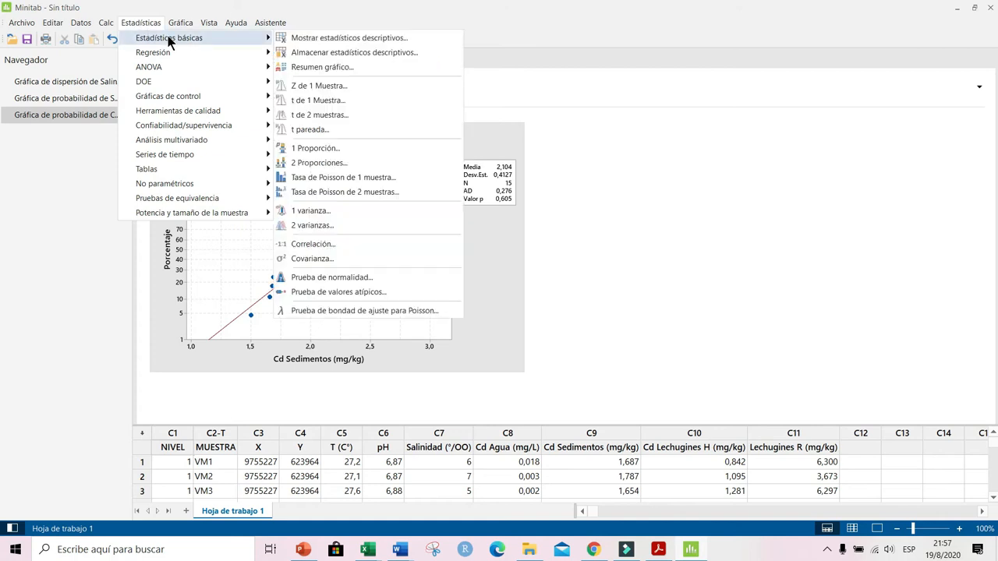
pyautogui.click(333, 246)
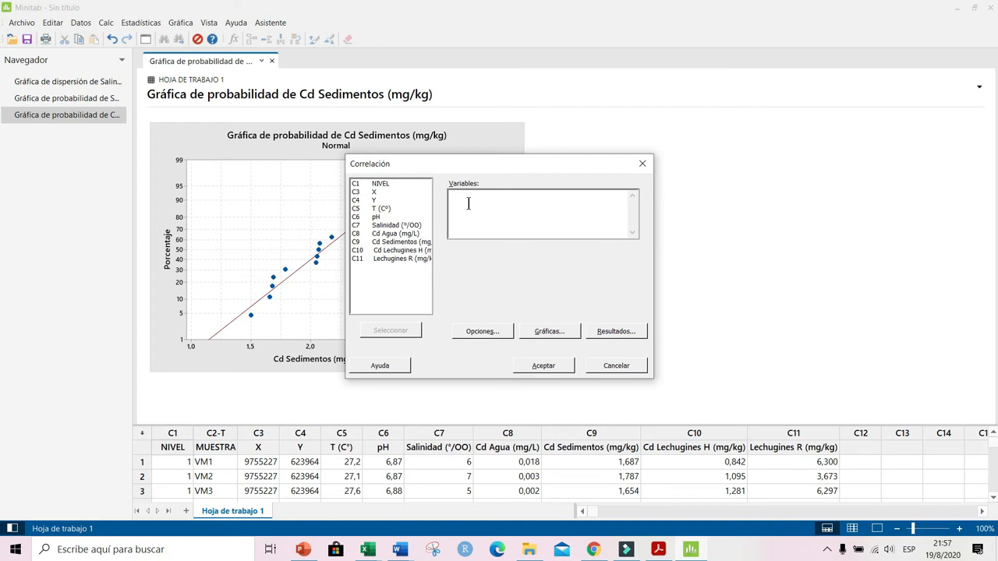
pyautogui.doubleClick(392, 226)
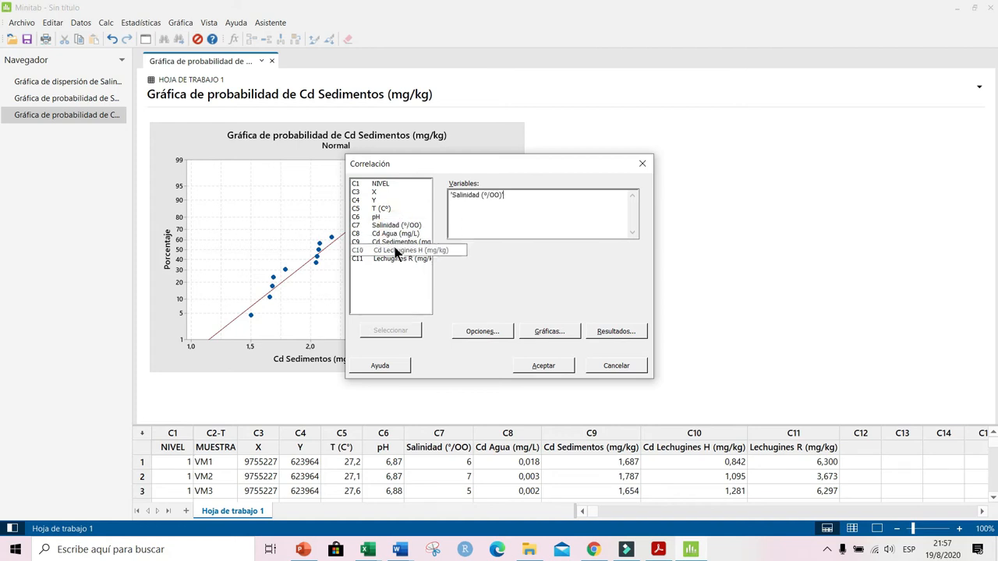
pyautogui.doubleClick(395, 243)
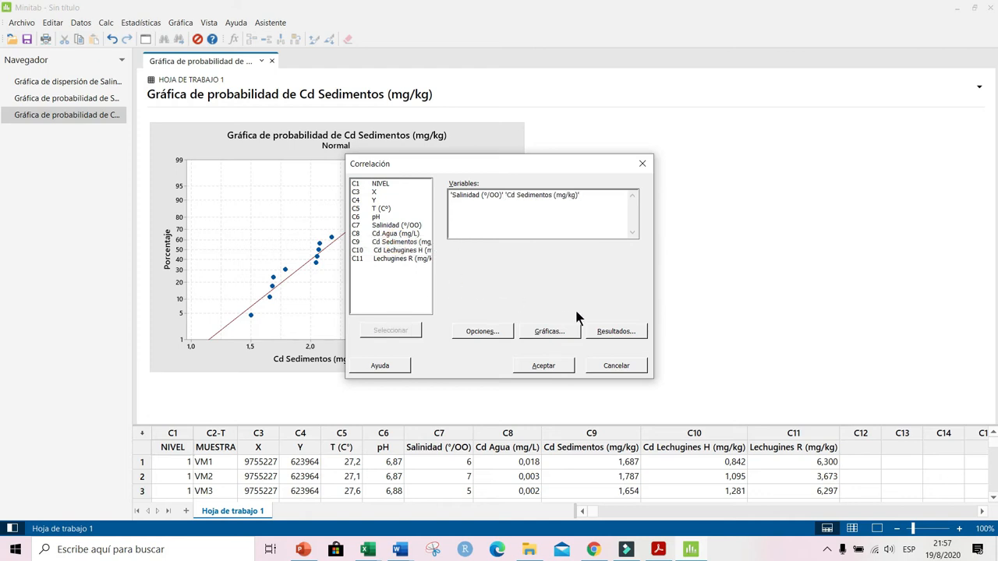
# Step: Run the correlation with the Pearson method at a 95,0 confidence level and view its method and correlations tables
pyautogui.click(491, 337)
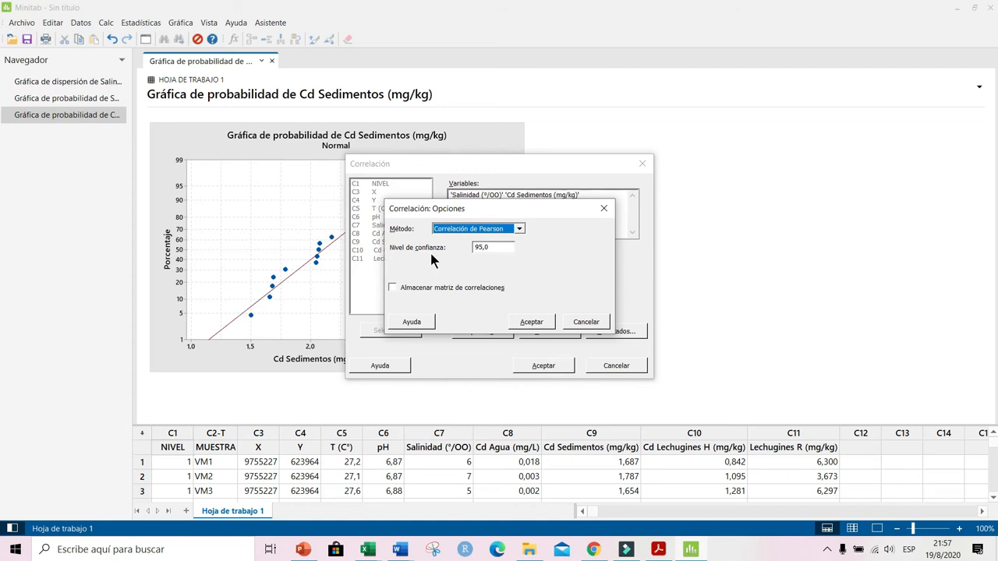
pyautogui.click(519, 230)
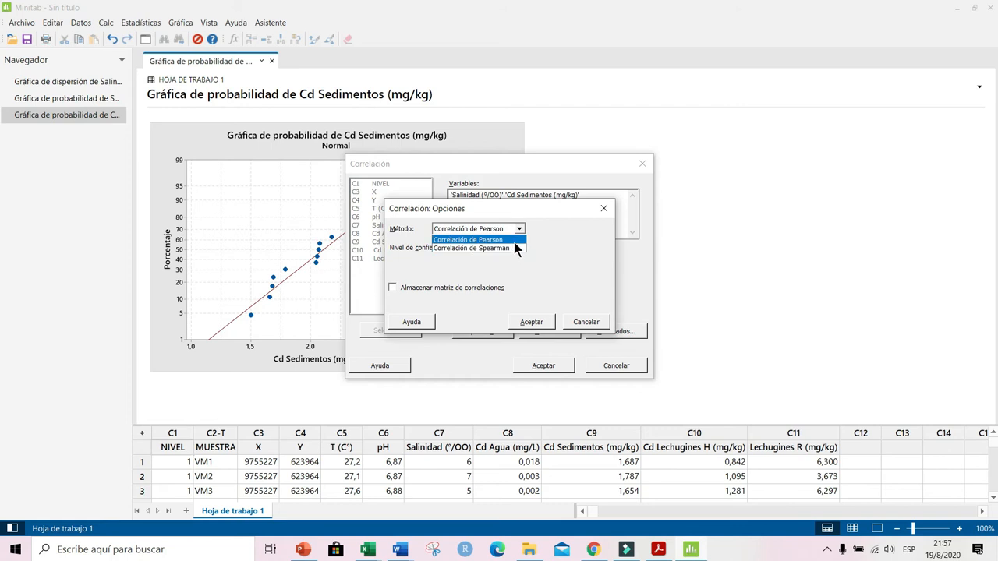
pyautogui.click(540, 324)
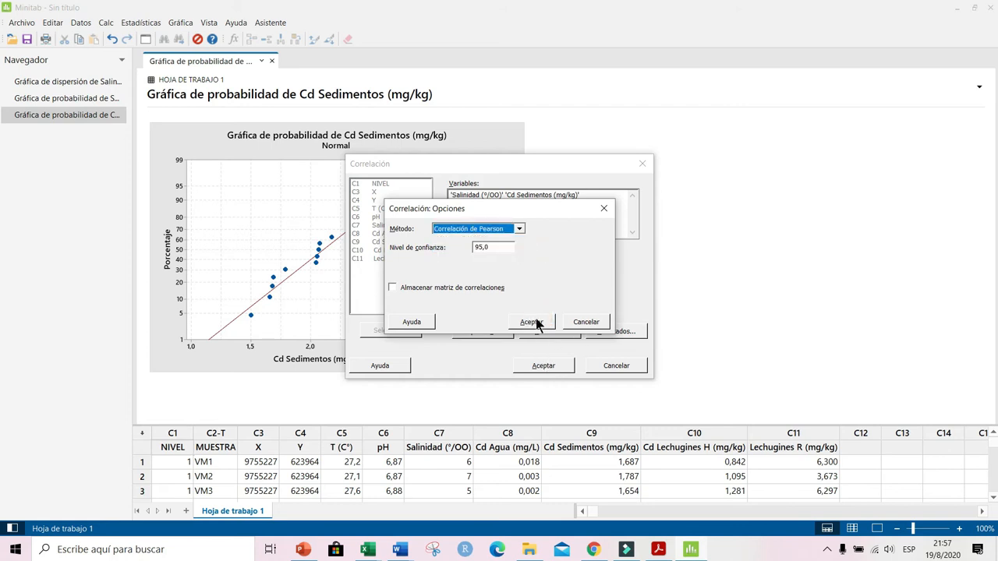
pyautogui.click(536, 320)
pyautogui.click(543, 365)
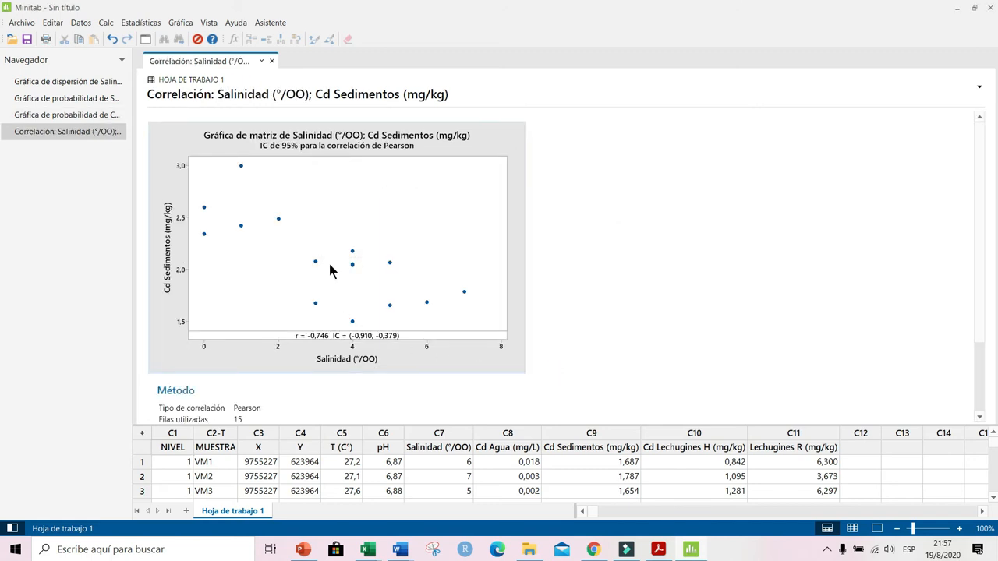
pyautogui.scroll(-3, 466, 257)
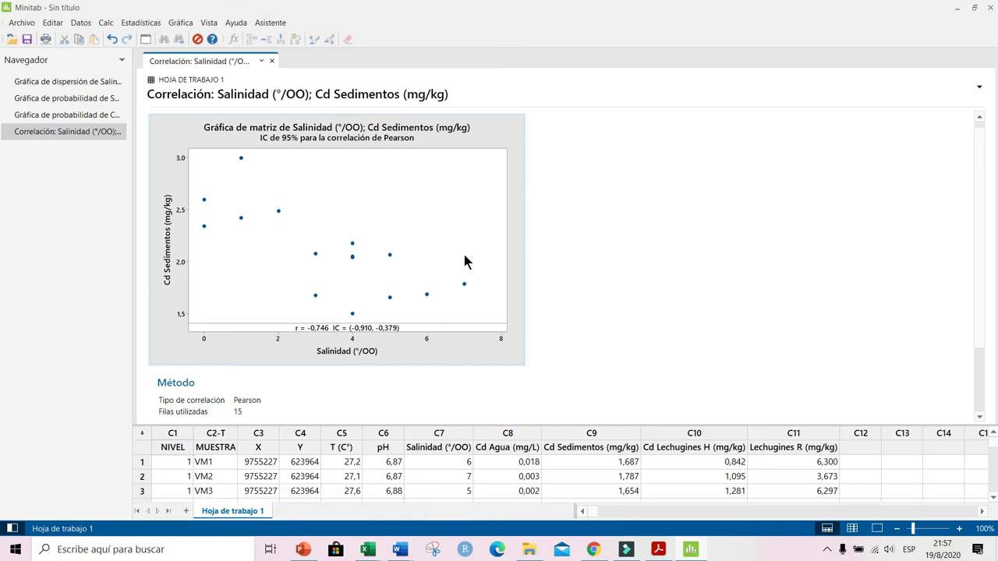
pyautogui.scroll(-1, 466, 261)
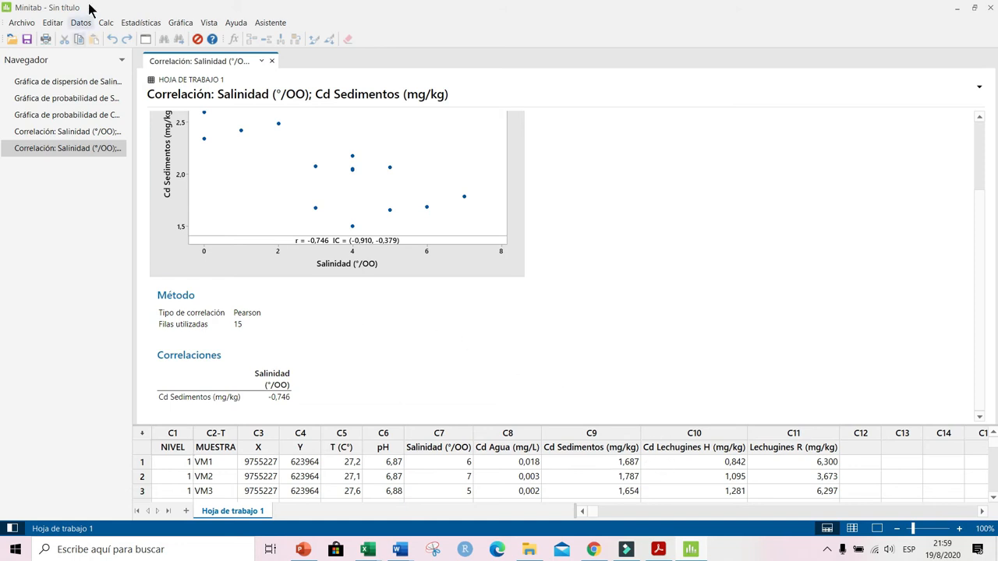
# Step: Run an Anderson-Darling normality test on Cd Agua (mg/L) without percentile lines
pyautogui.click(143, 28)
pyautogui.moveTo(152, 39)
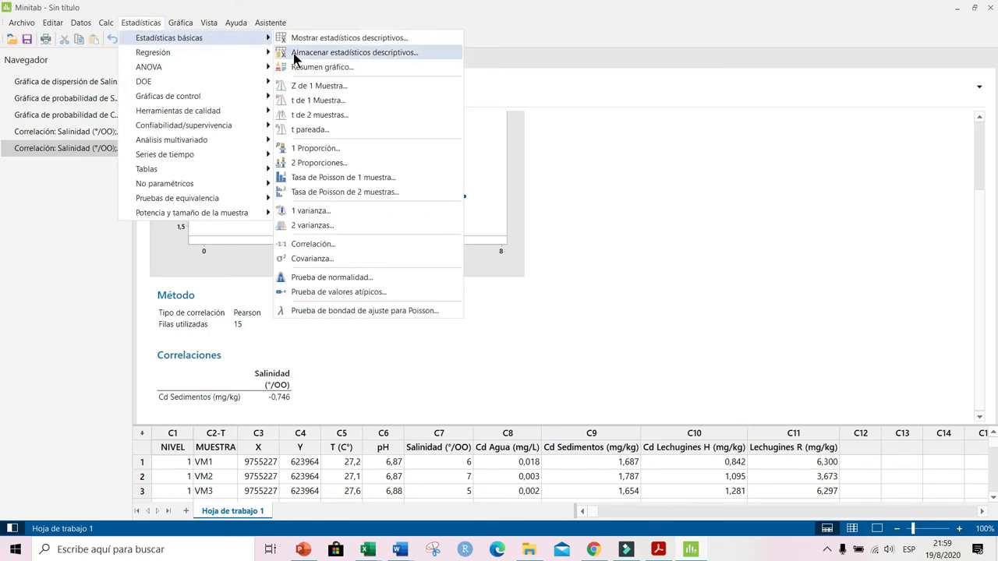
pyautogui.click(327, 279)
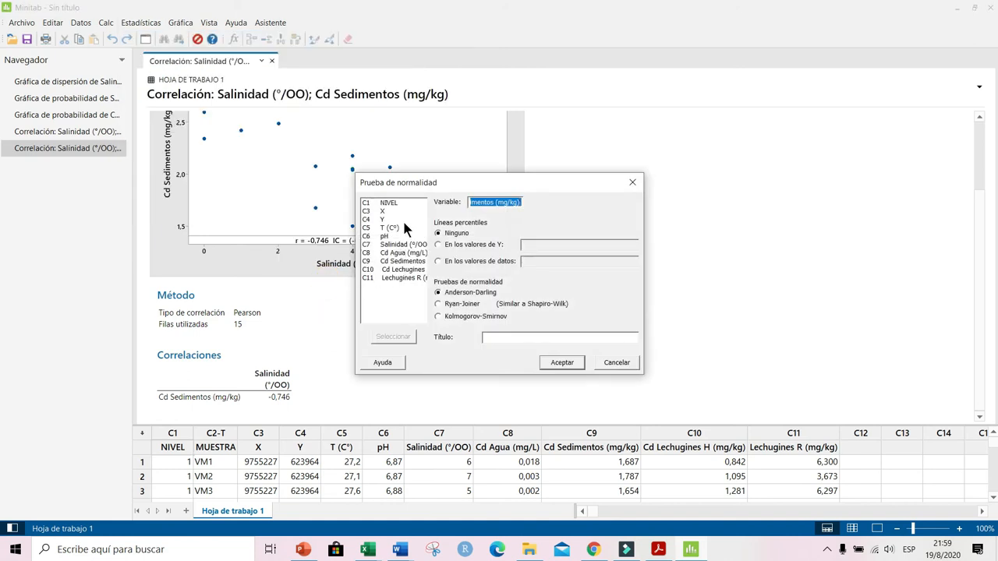
pyautogui.doubleClick(404, 252)
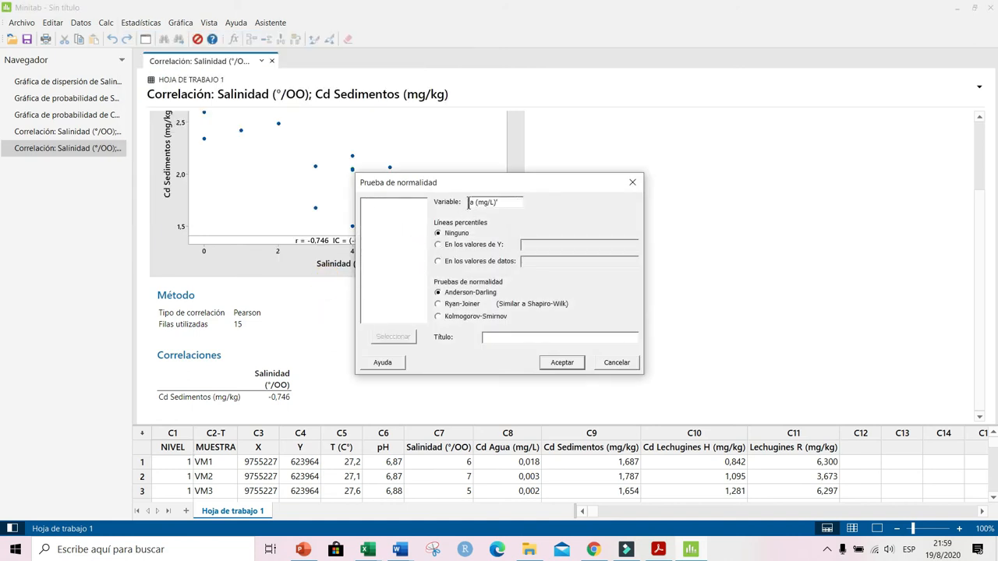
pyautogui.click(562, 363)
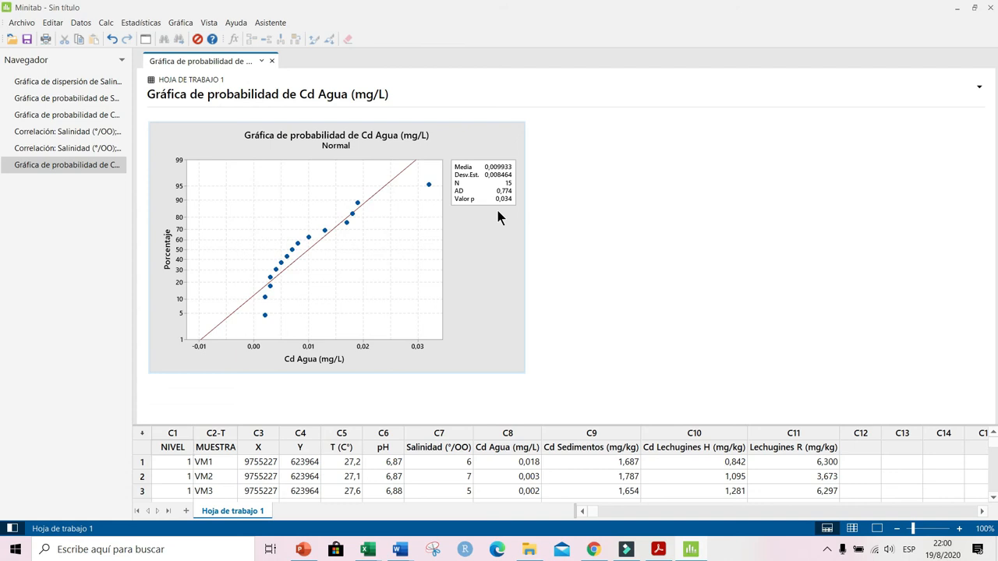
# Step: Set up a Correlation analysis with Salinidad (°/OO) and Cd Agua (mg/L) in place of the previous variables
pyautogui.click(141, 24)
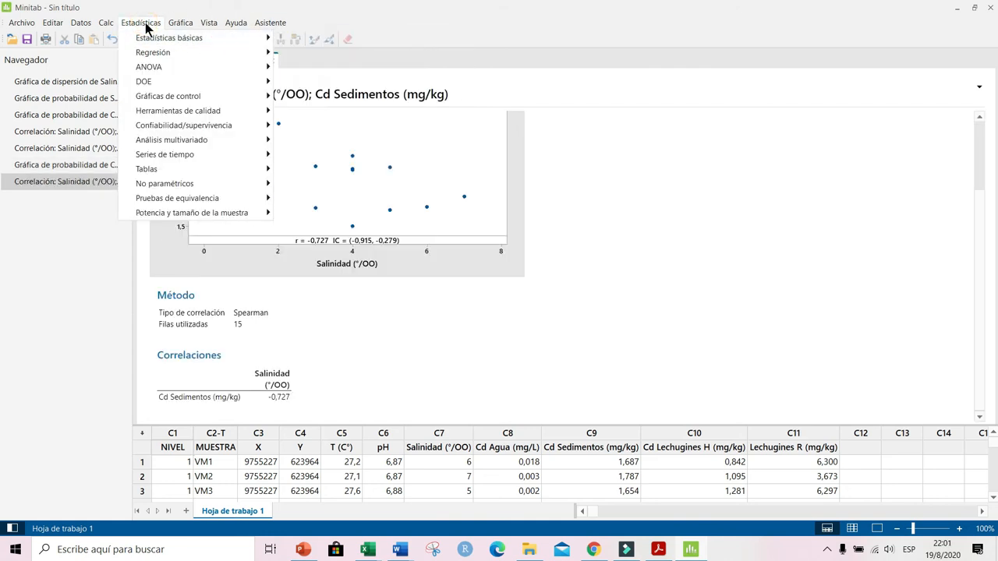
pyautogui.moveTo(200, 182)
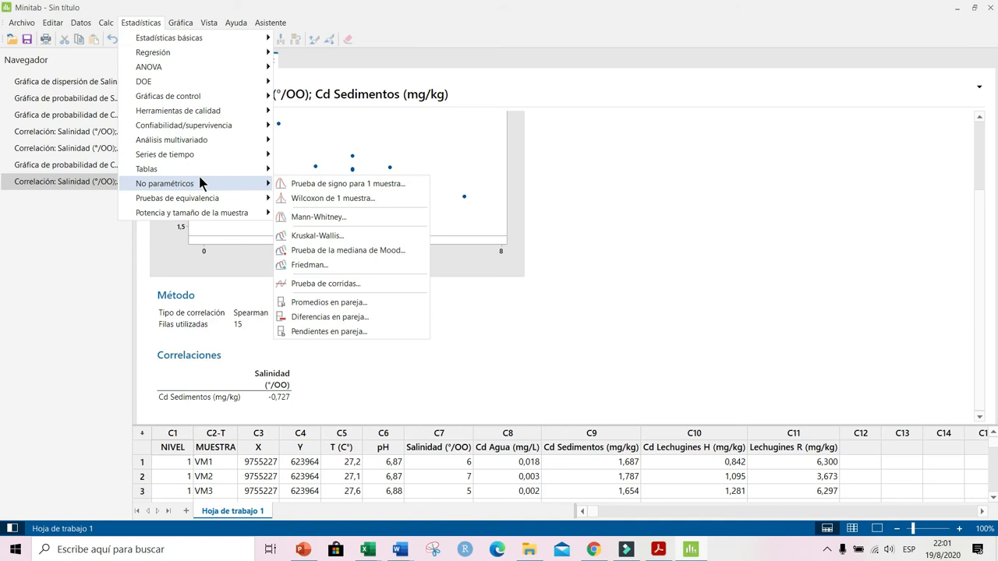
pyautogui.moveTo(211, 39)
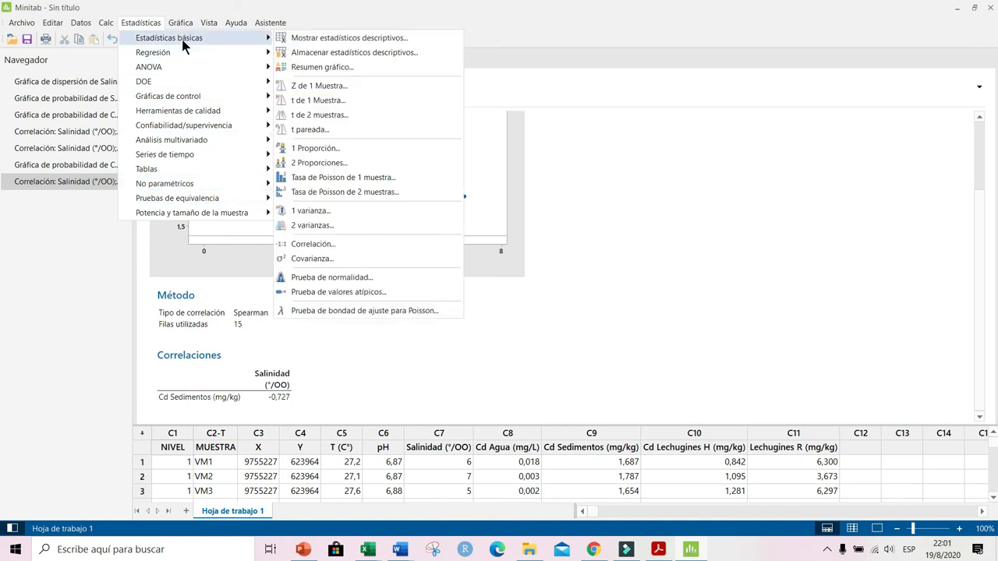
pyautogui.click(343, 245)
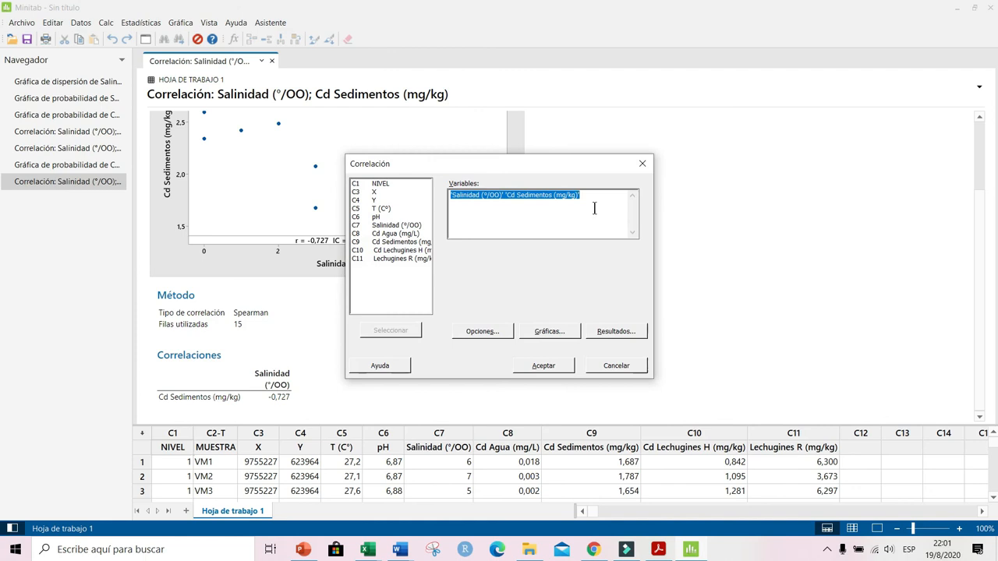
pyautogui.press('Delete')
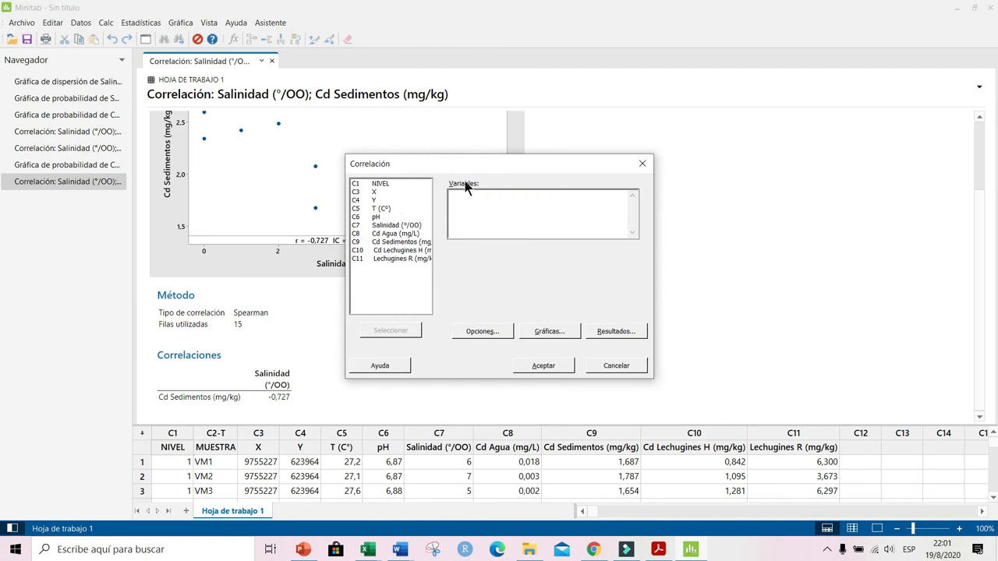
pyautogui.doubleClick(398, 227)
pyautogui.doubleClick(398, 233)
# Step: Run the salinity and water cadmium correlation with the Spearman method at a 95,0 confidence level and view its method and correlations tables
pyautogui.click(482, 332)
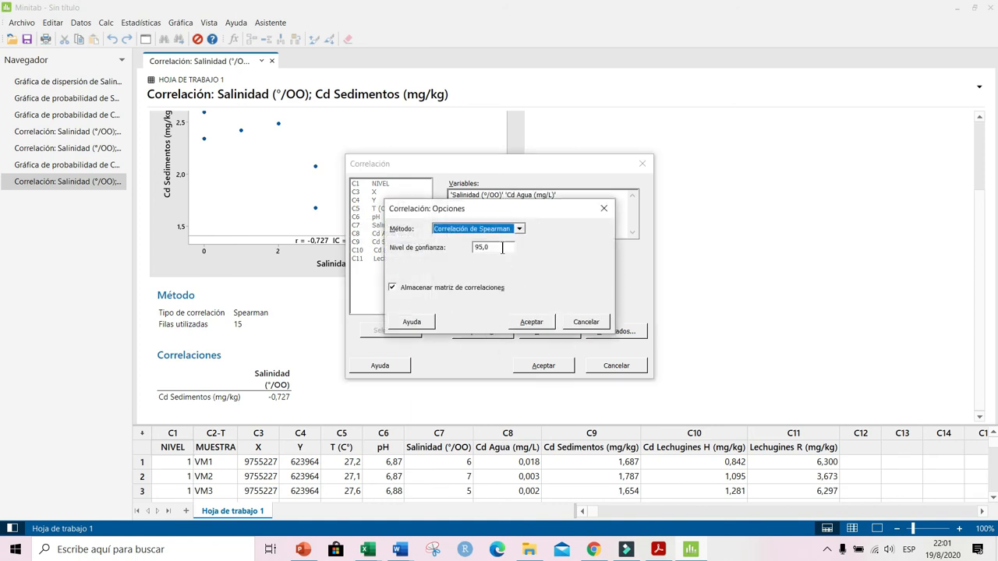
pyautogui.click(520, 229)
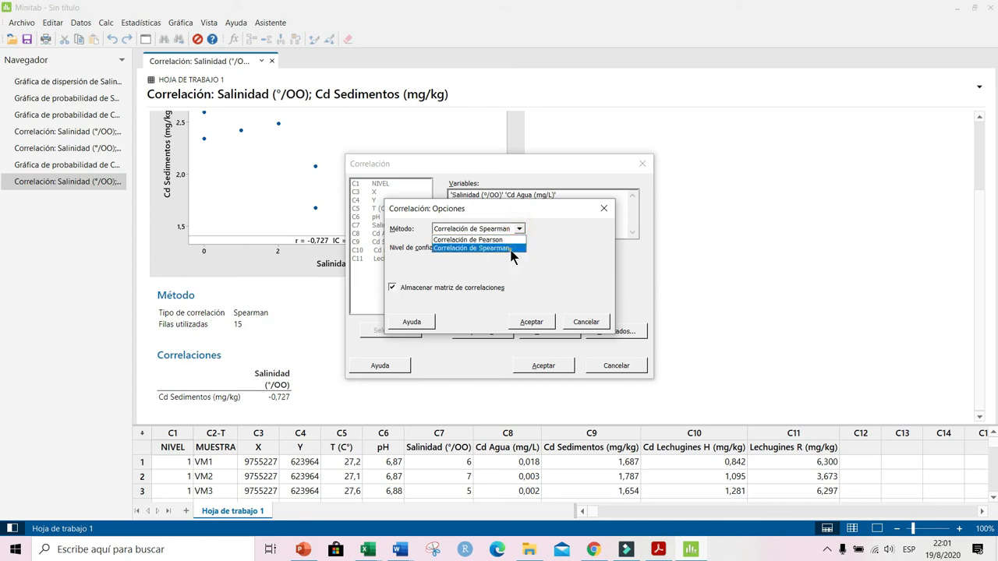
pyautogui.click(508, 237)
pyautogui.click(533, 324)
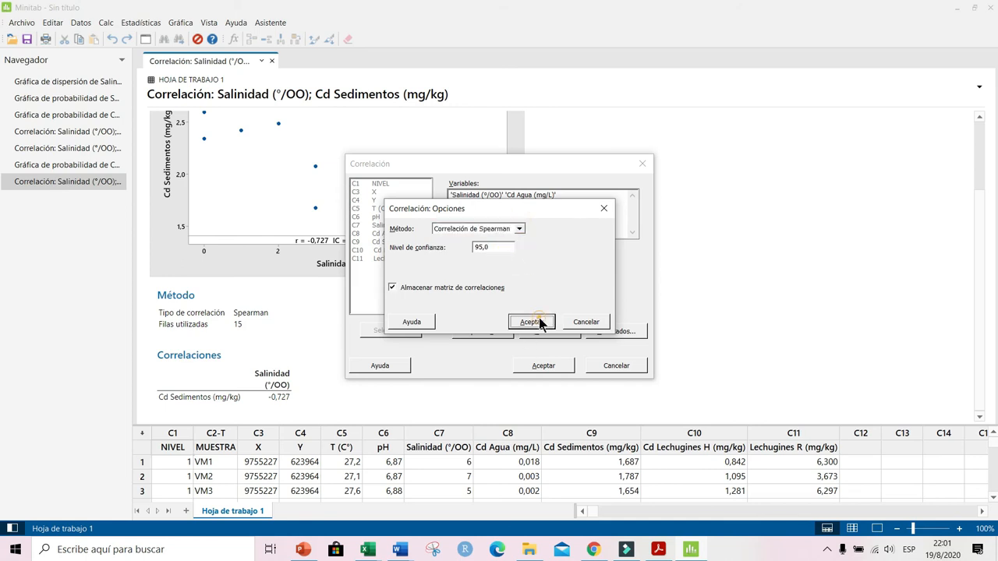
pyautogui.click(553, 366)
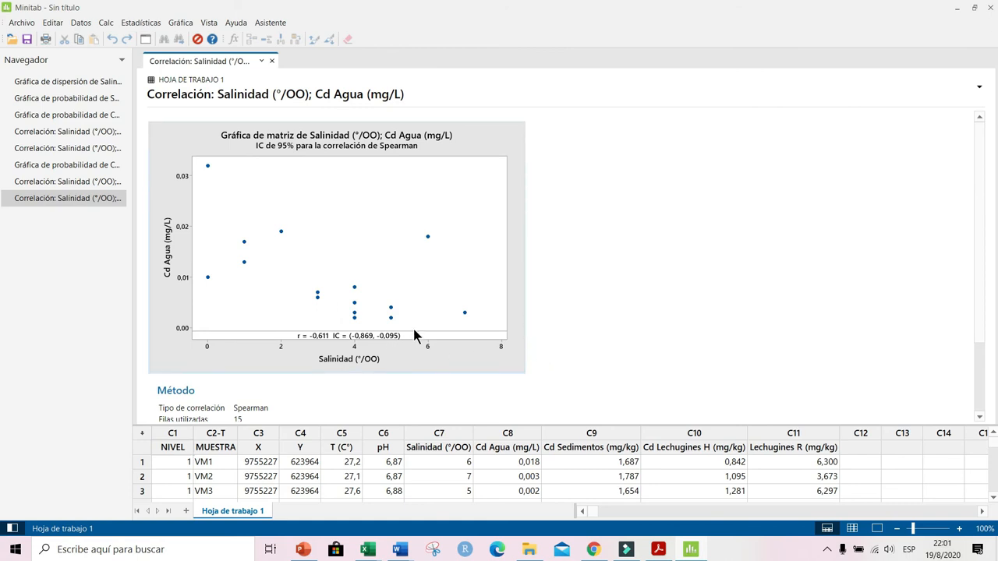
pyautogui.scroll(-3, 413, 330)
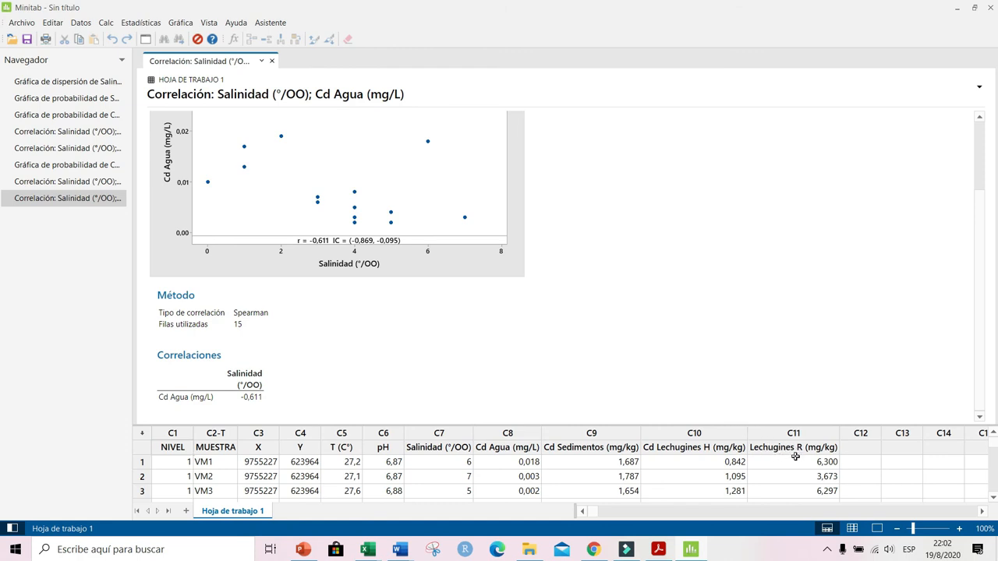
# Step: Run a Spearman correlation with Lechugines R (mg/kg) and Salinidad (°/OO) as its variables, replacing the previous pair
pyautogui.click(148, 23)
pyautogui.moveTo(154, 39)
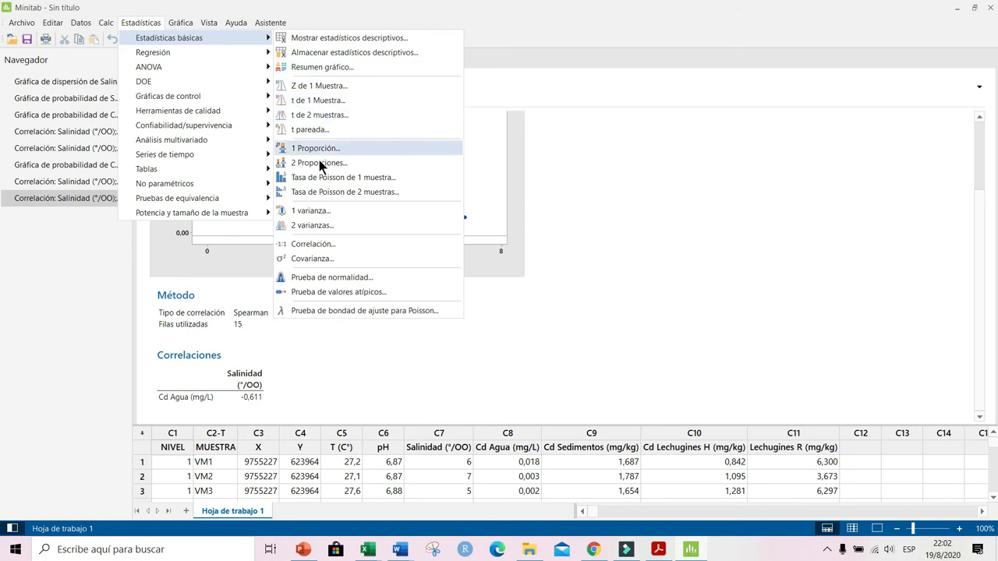
pyautogui.click(327, 248)
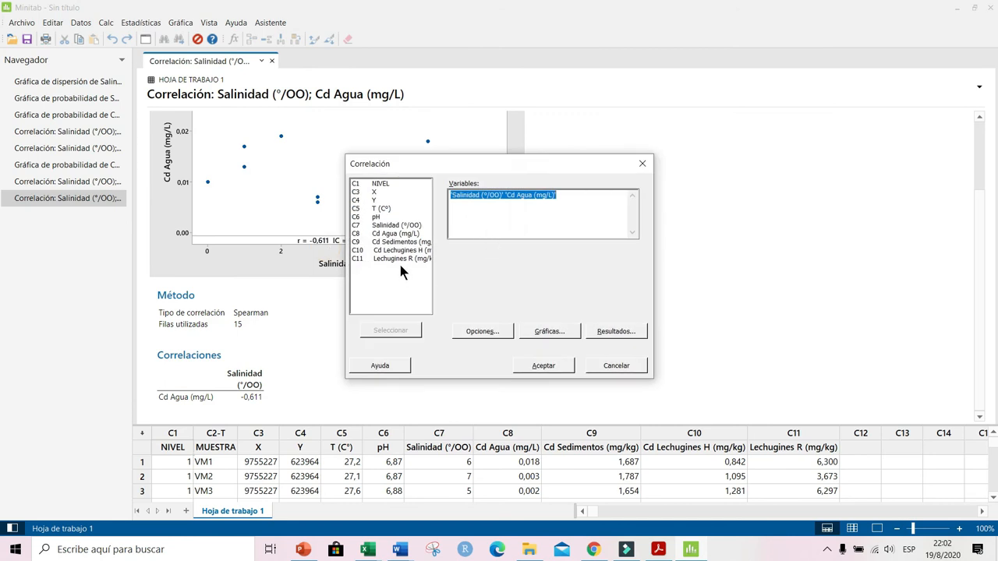
pyautogui.click(400, 259)
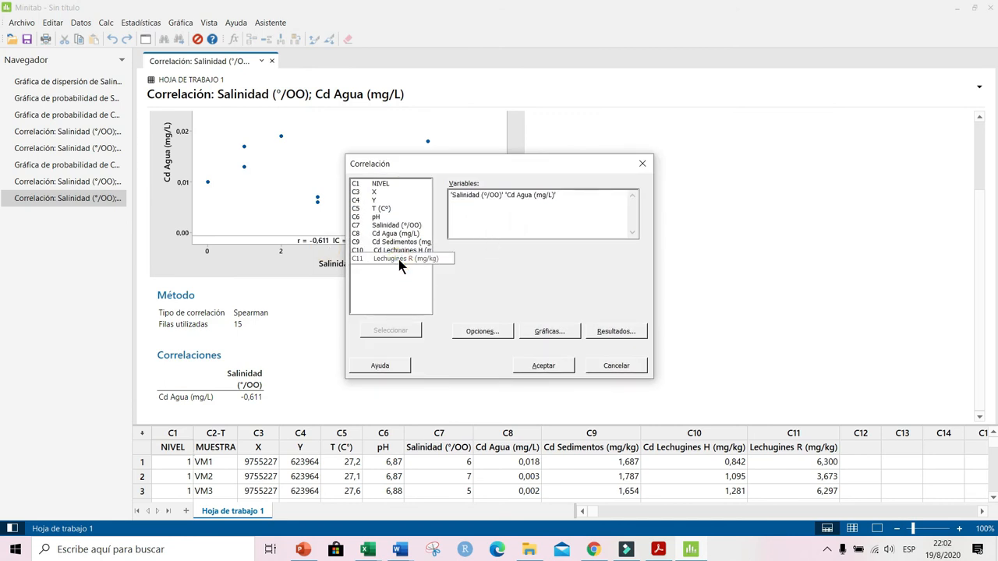
pyautogui.doubleClick(401, 259)
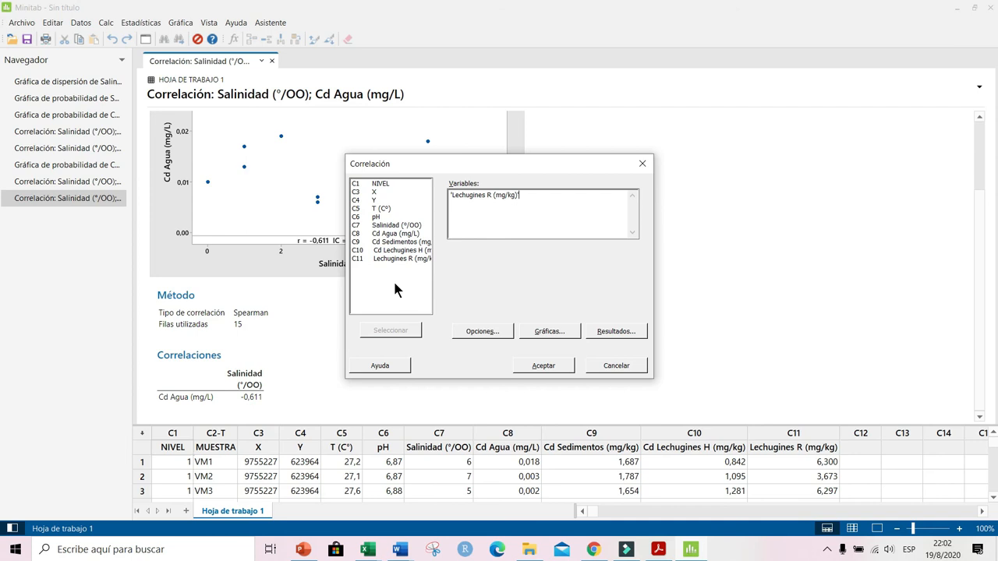
pyautogui.doubleClick(386, 227)
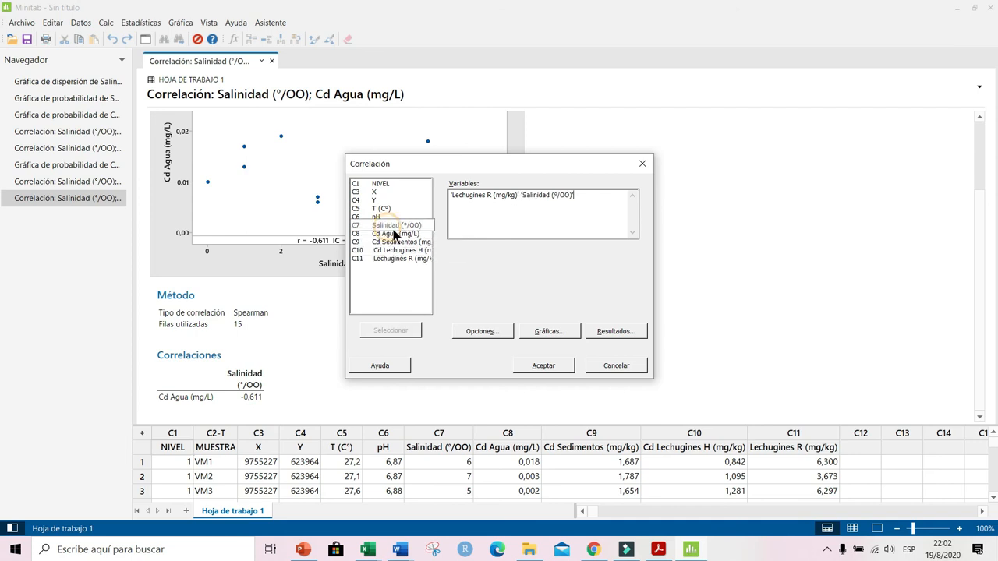
pyautogui.click(545, 364)
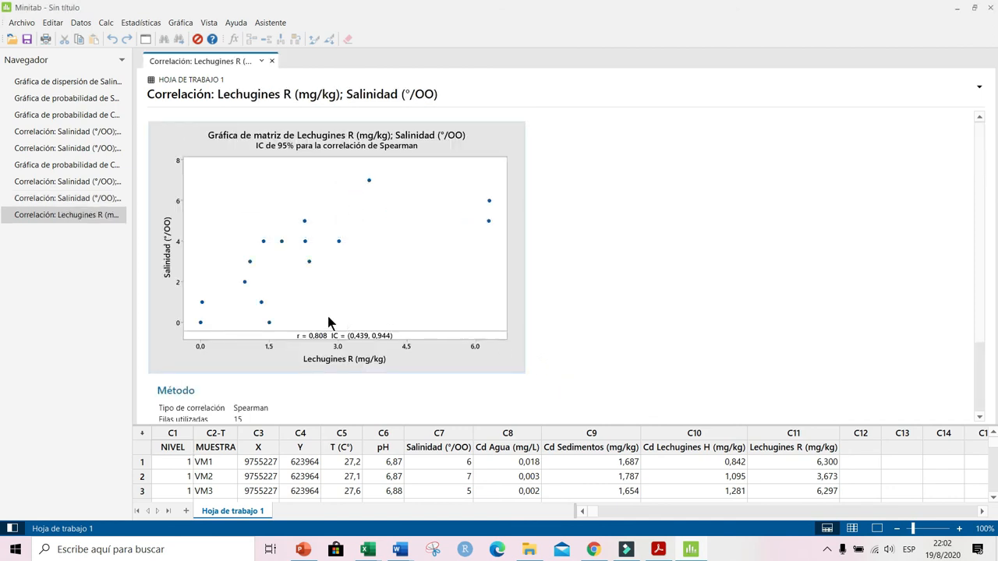